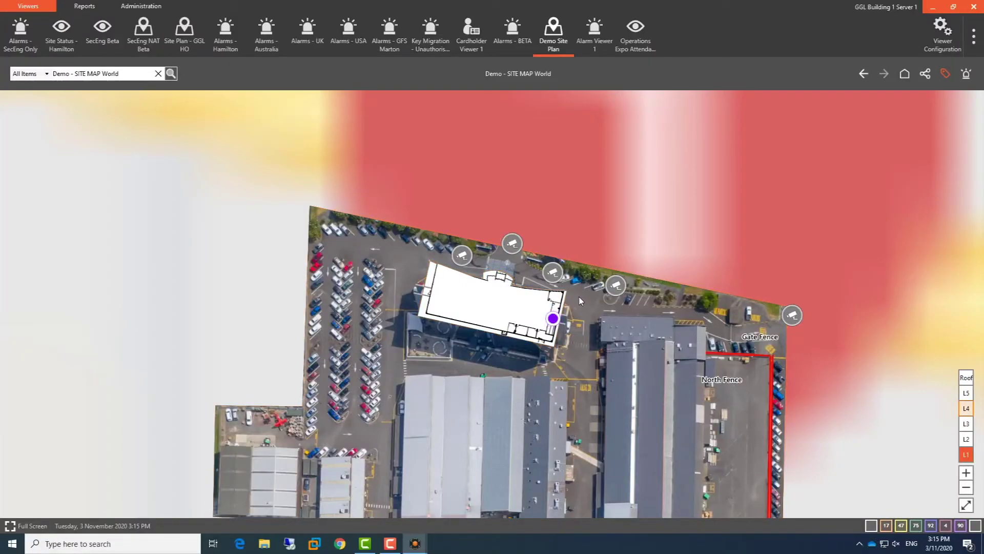
Watch the SWG & Visitor C/Park Nth camera in an enlarged floating window, then close it.
click(615, 285)
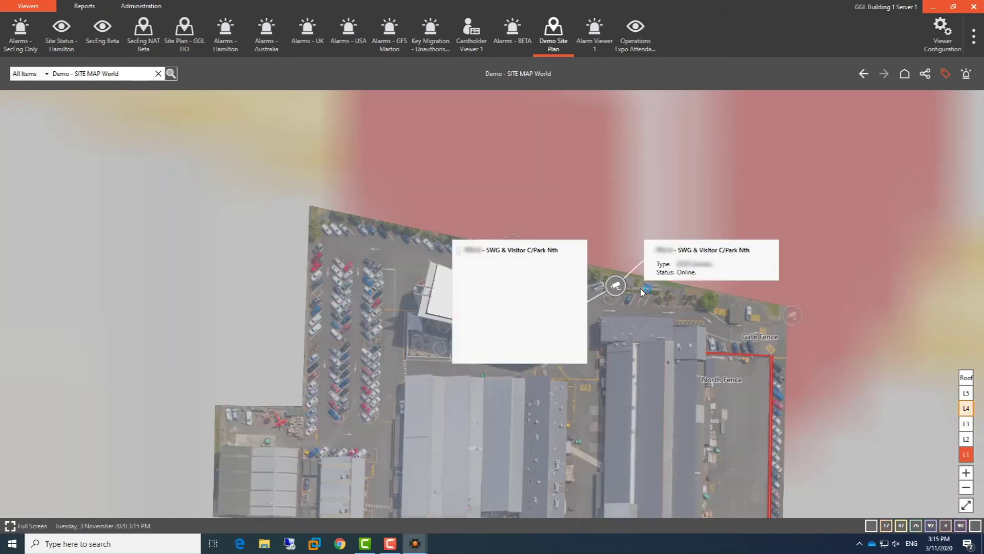
drag(503, 255, 244, 191)
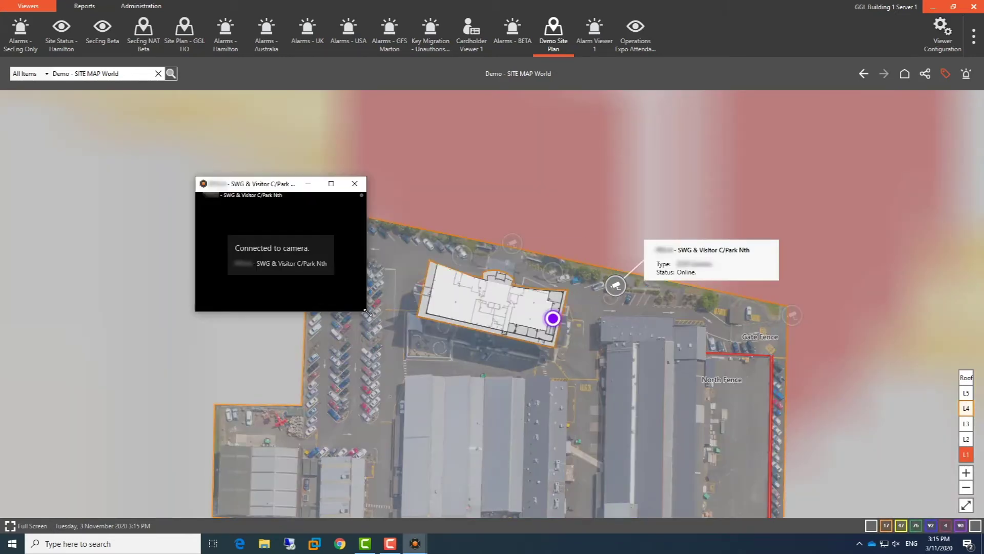
drag(395, 308, 433, 384)
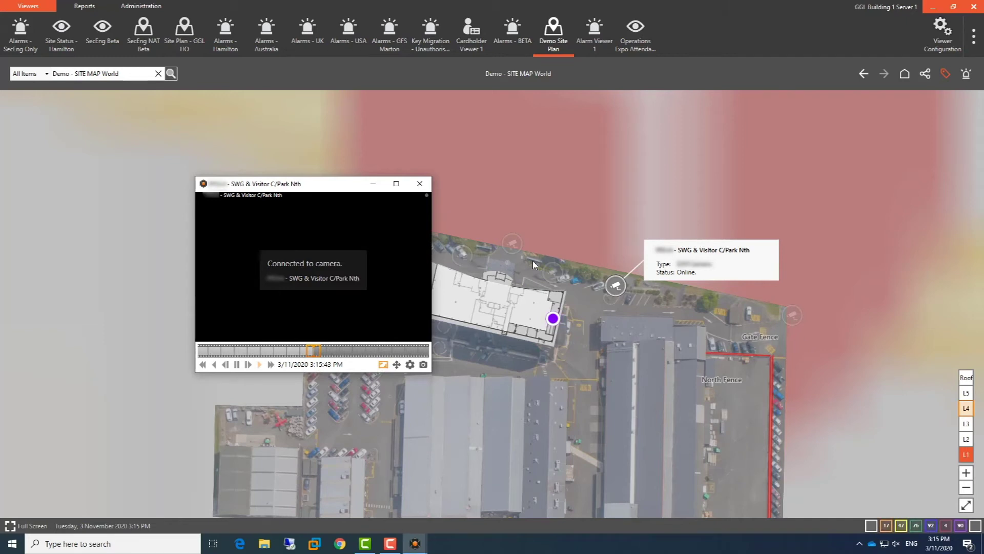
drag(306, 184, 169, 179)
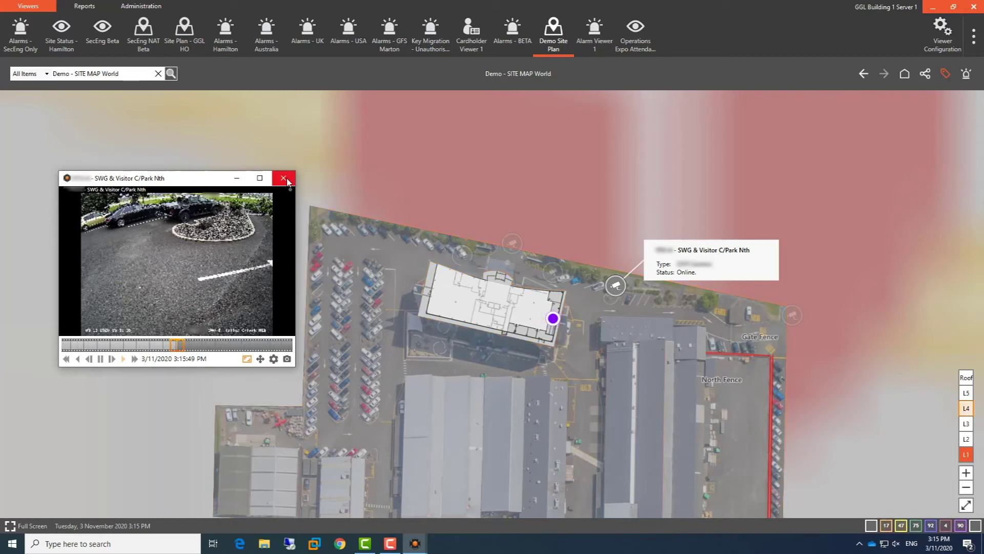
click(287, 182)
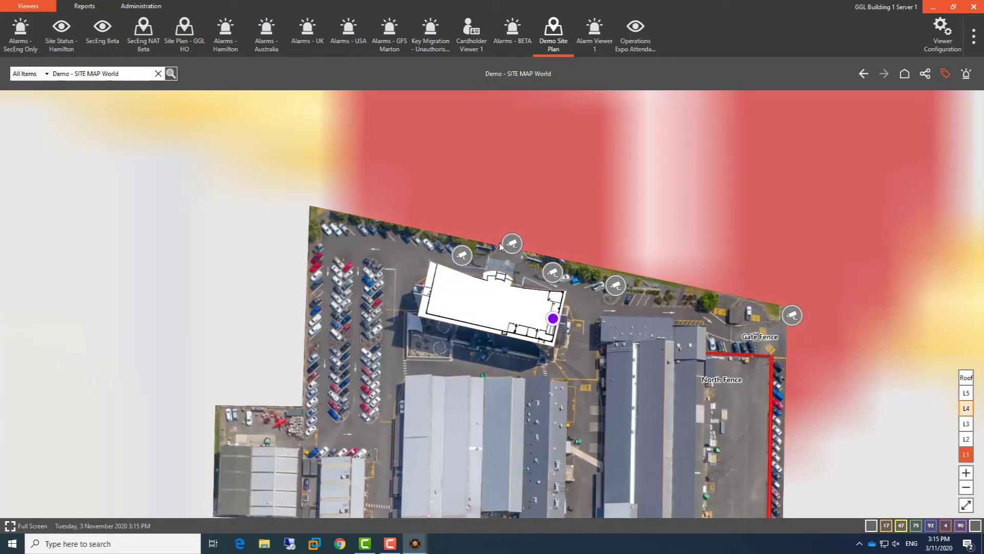
Watch the Main Driveway Entry camera video, then bring up the east door's details.
click(510, 244)
drag(379, 199, 235, 198)
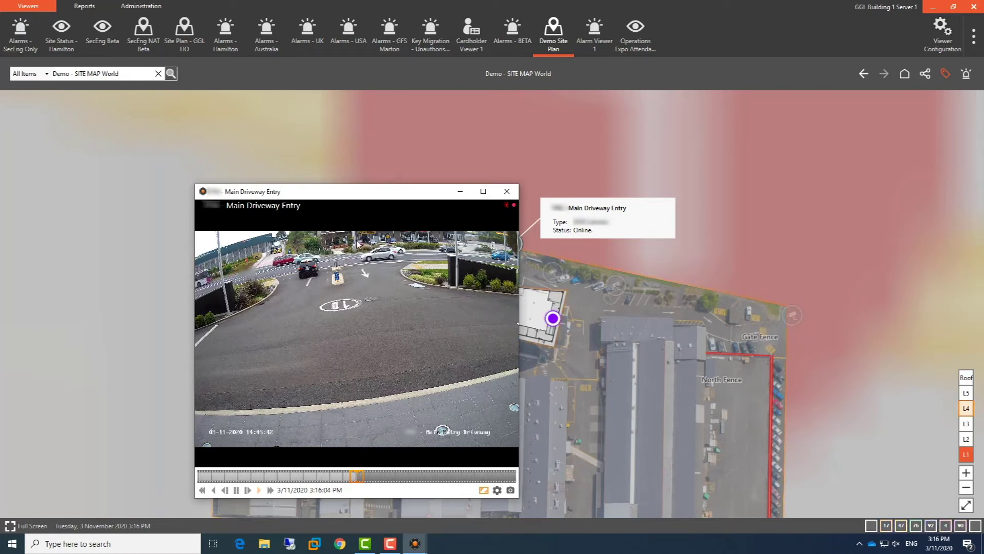
click(531, 190)
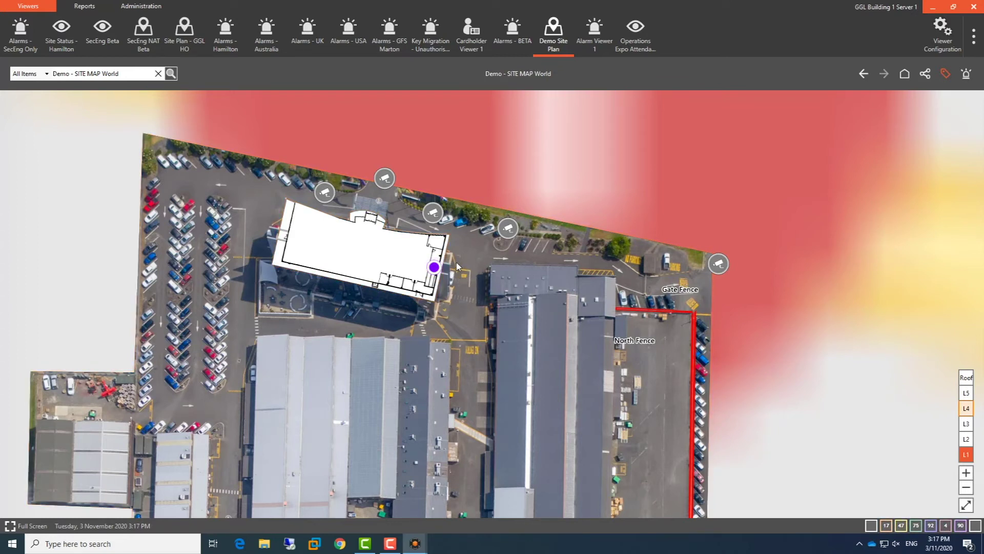
click(436, 266)
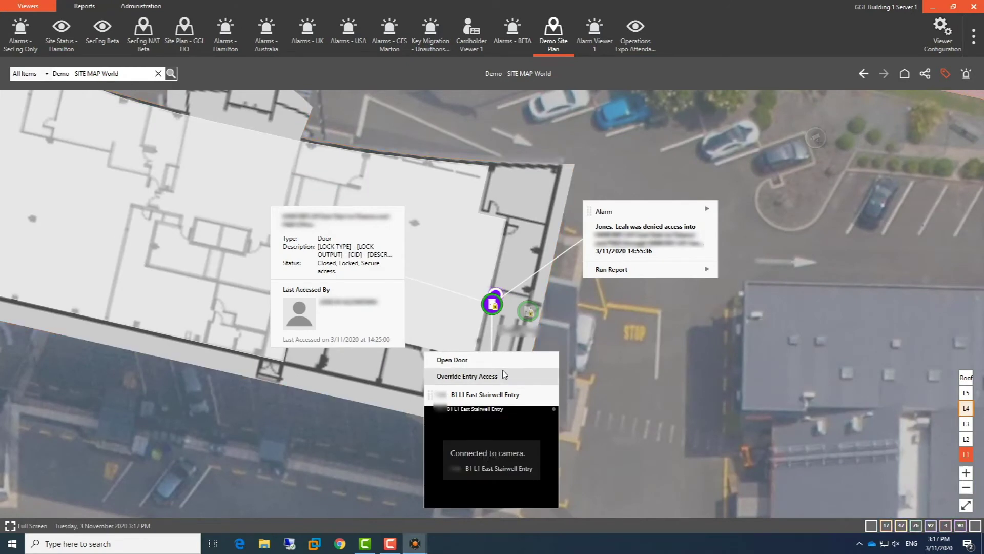
Dismiss the east door's status, alarm and camera details, and bring Alarm Viewer 1 forward.
mouse_move(702, 218)
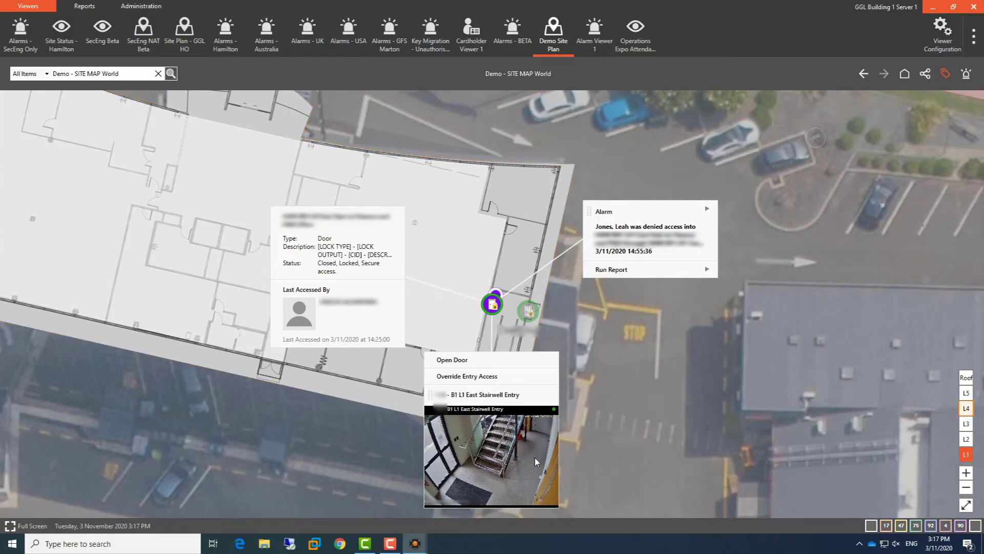
click(614, 394)
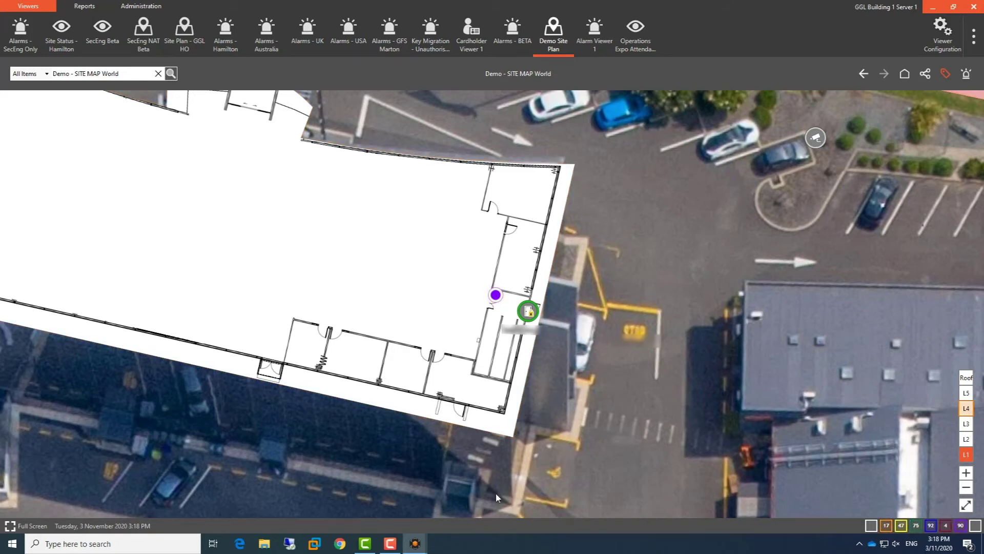
mouse_move(425, 546)
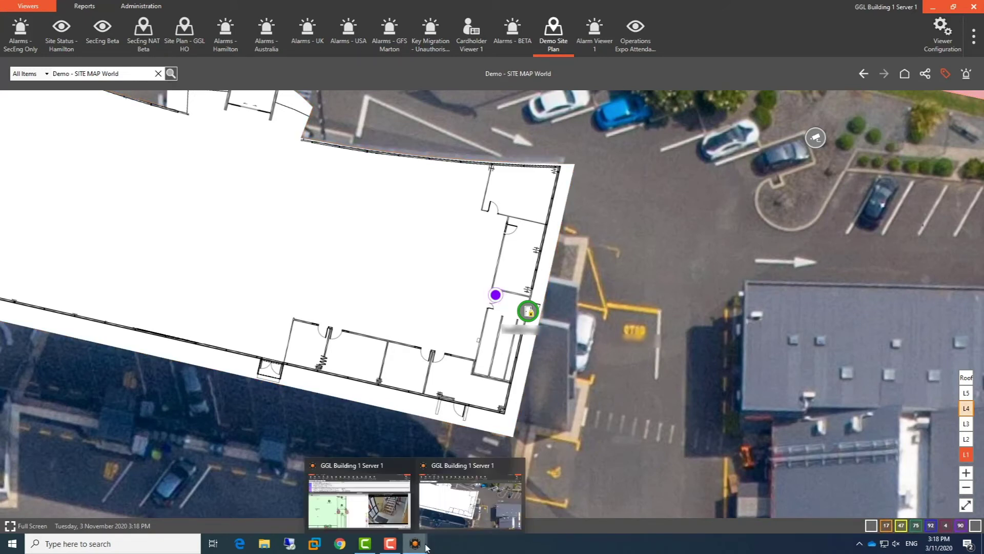
click(359, 505)
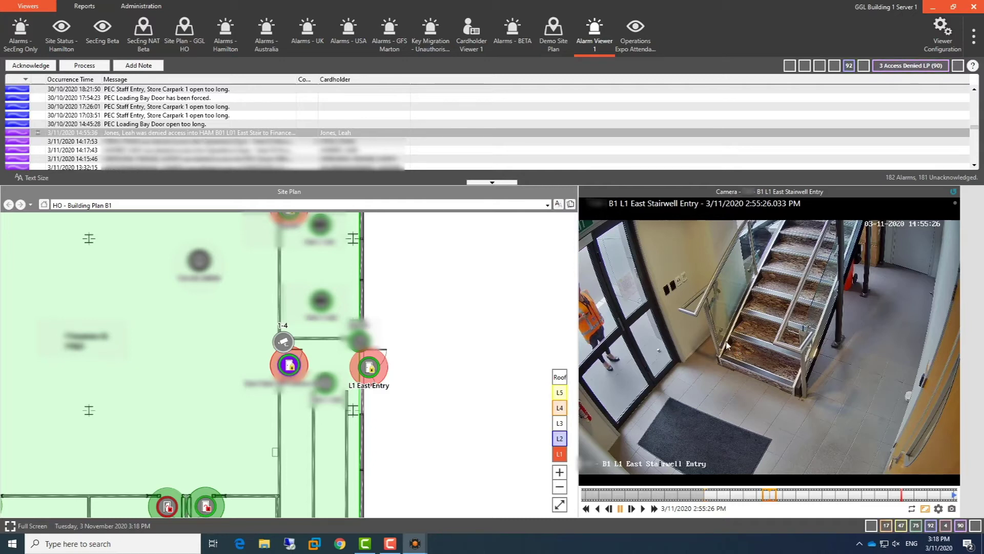
Play the B1 L1 East Stairwell Entry recording for the denied-access alarm.
click(643, 508)
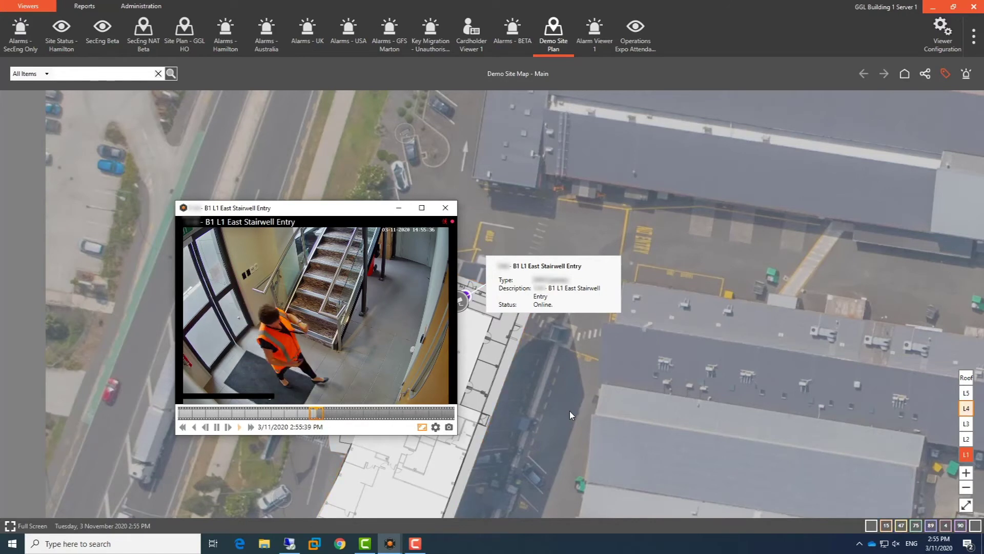
On level L2, watch the B1 L2 East Stairwell Entry camera enlarged, closing the L1 video.
click(966, 439)
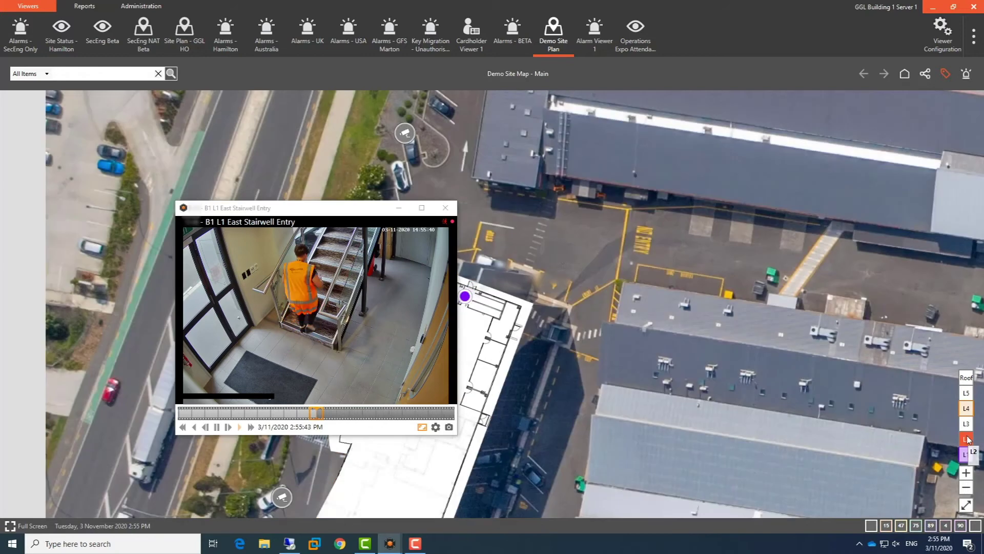
mouse_move(486, 293)
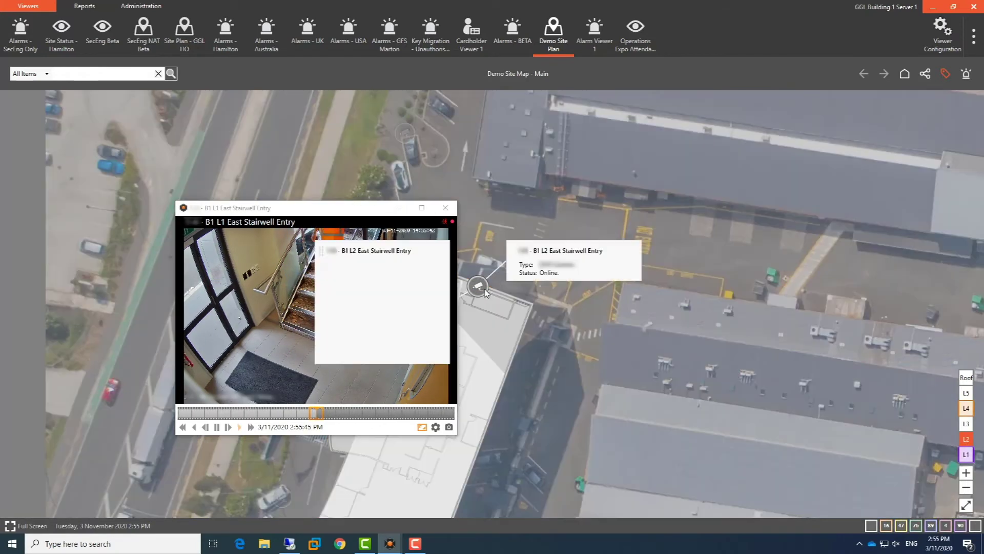
click(415, 257)
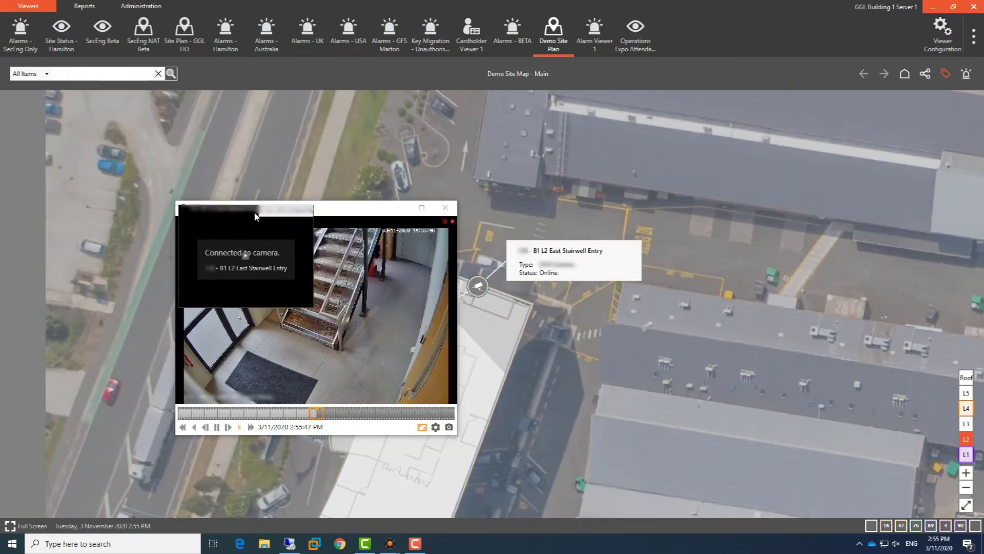
click(443, 206)
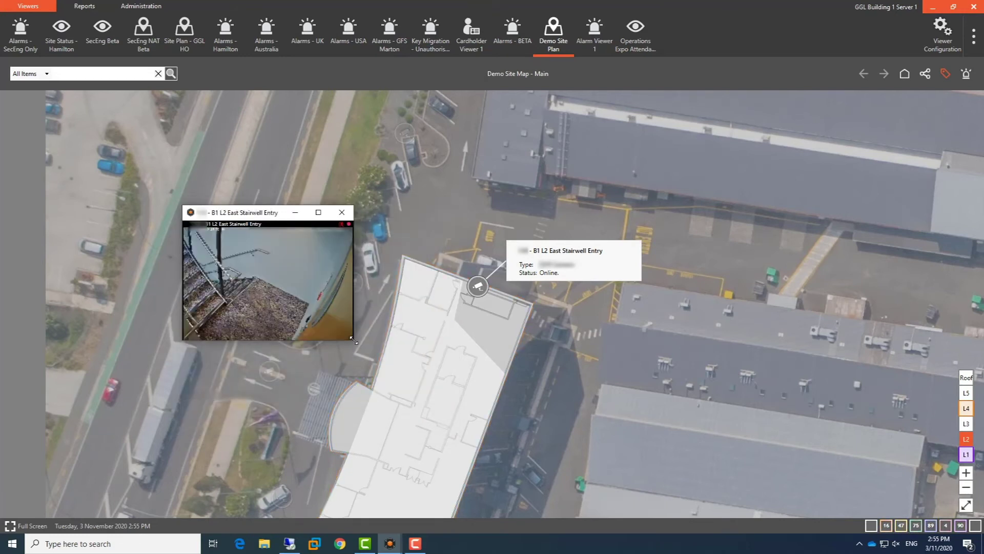
drag(354, 343, 501, 457)
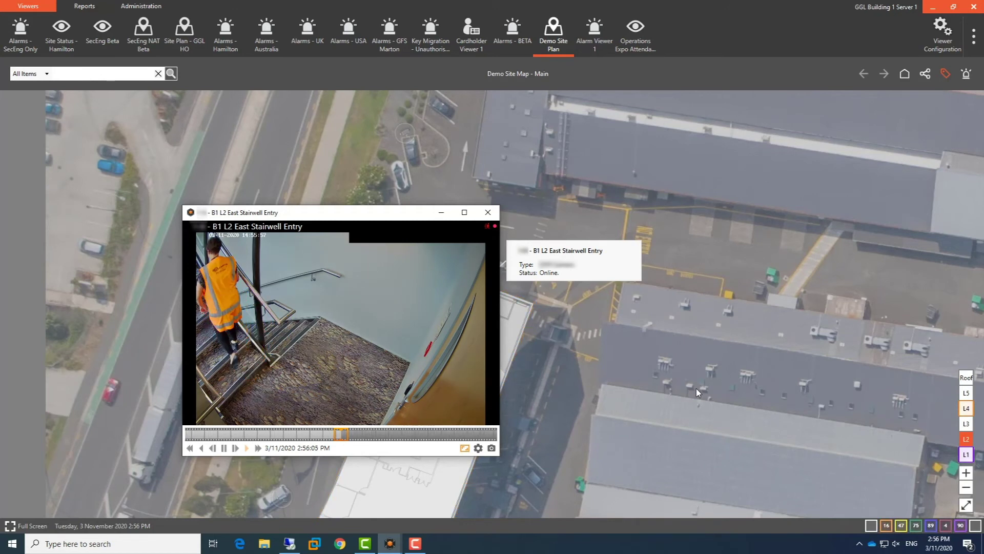
click(482, 216)
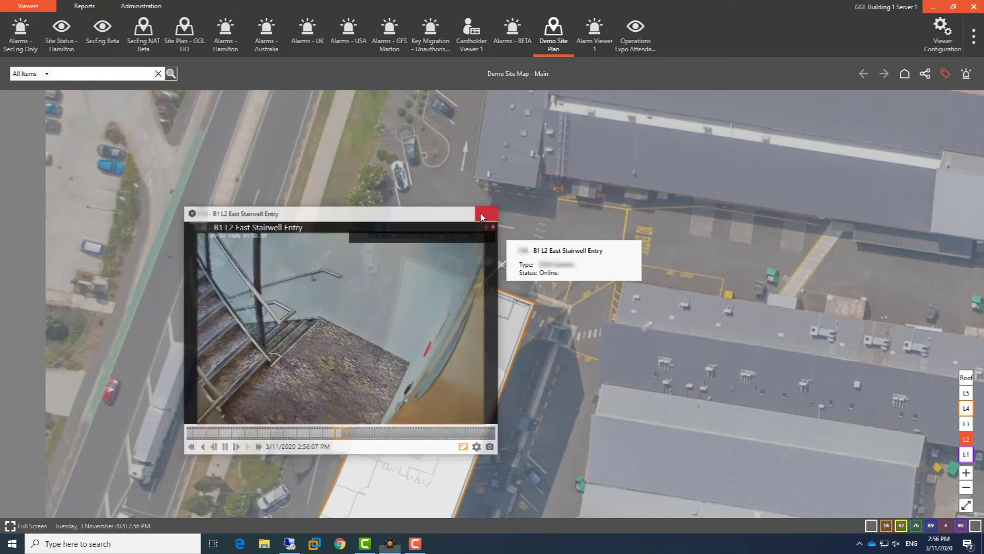
On level L3, watch the B1 L3 East Stairwell Entry video in an enlarged window, then close it.
click(967, 425)
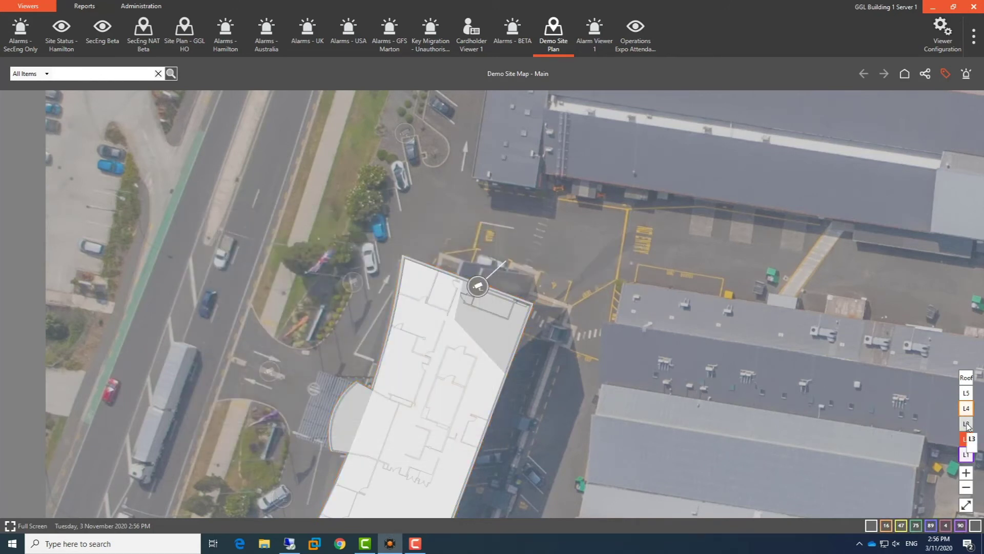
click(478, 287)
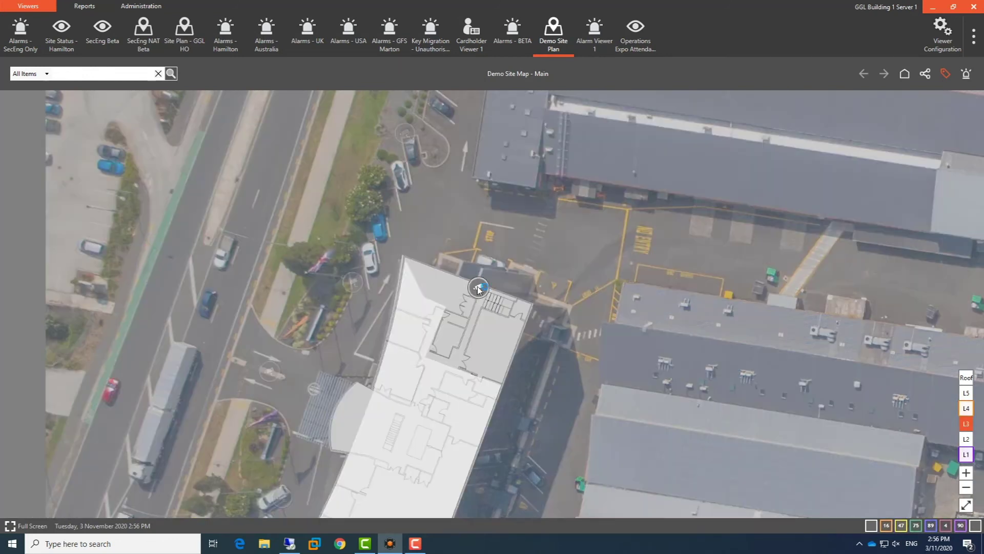
drag(400, 251, 324, 295)
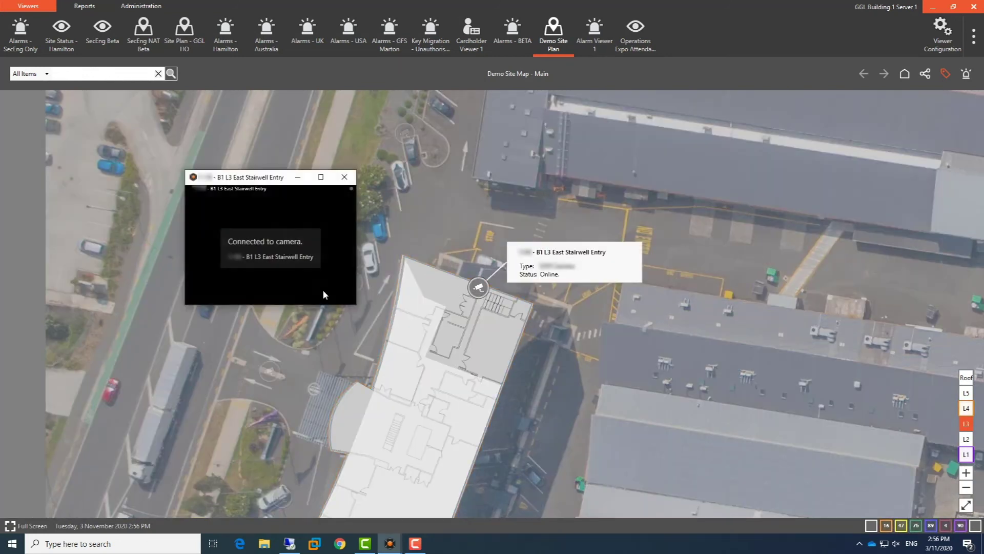
drag(359, 305, 491, 423)
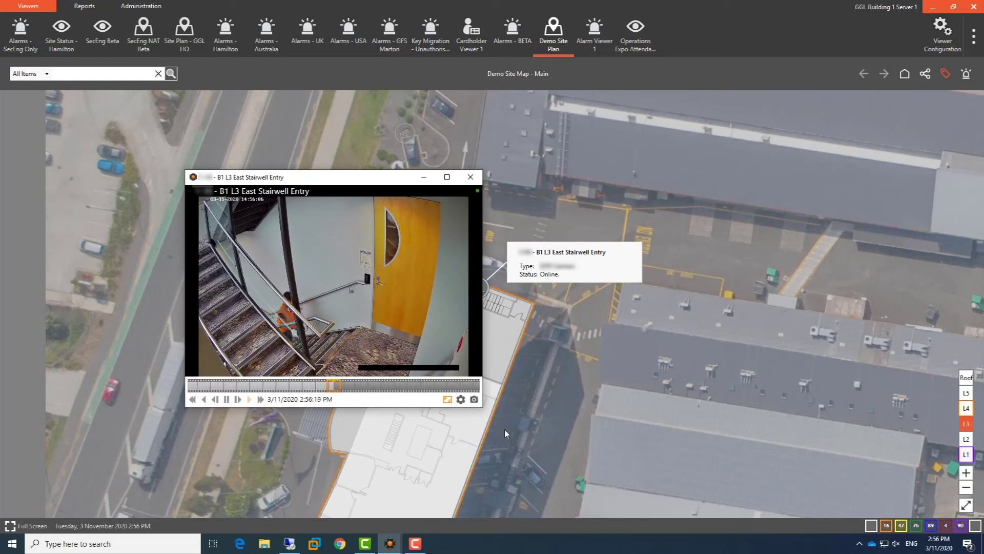
click(470, 177)
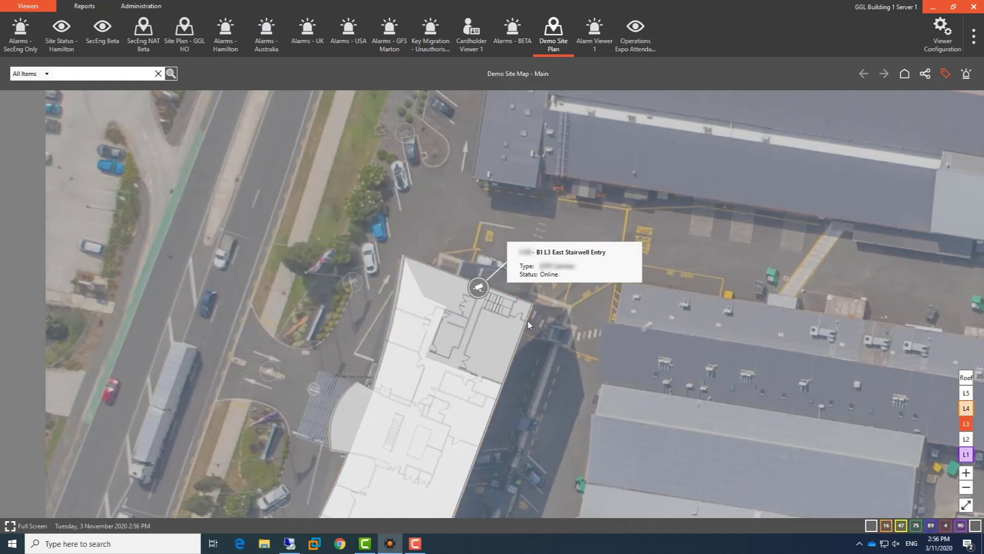
On level L4, check the forced B01 L04 East Stair door and watch its stairwell camera enlarged.
click(965, 407)
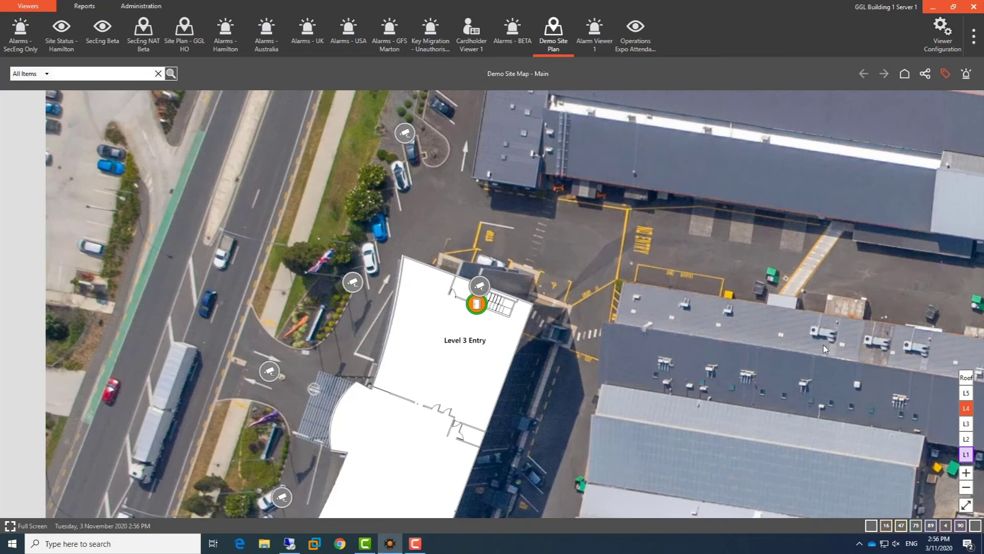
click(475, 296)
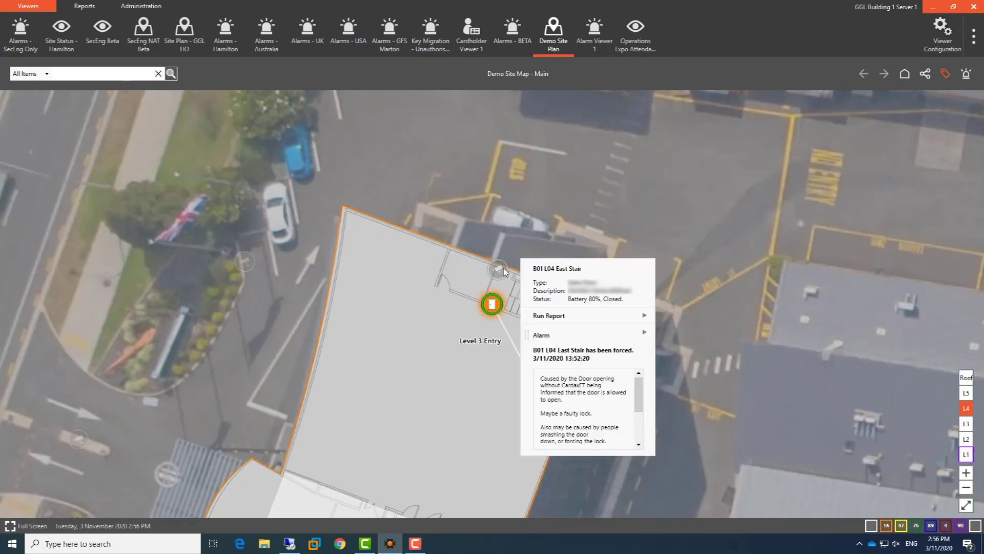
click(499, 270)
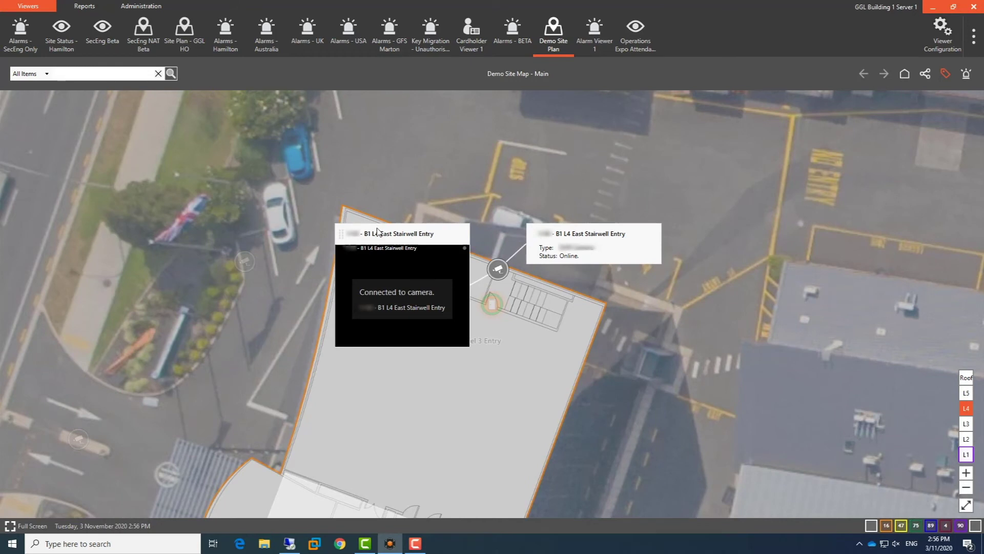
drag(378, 231, 246, 193)
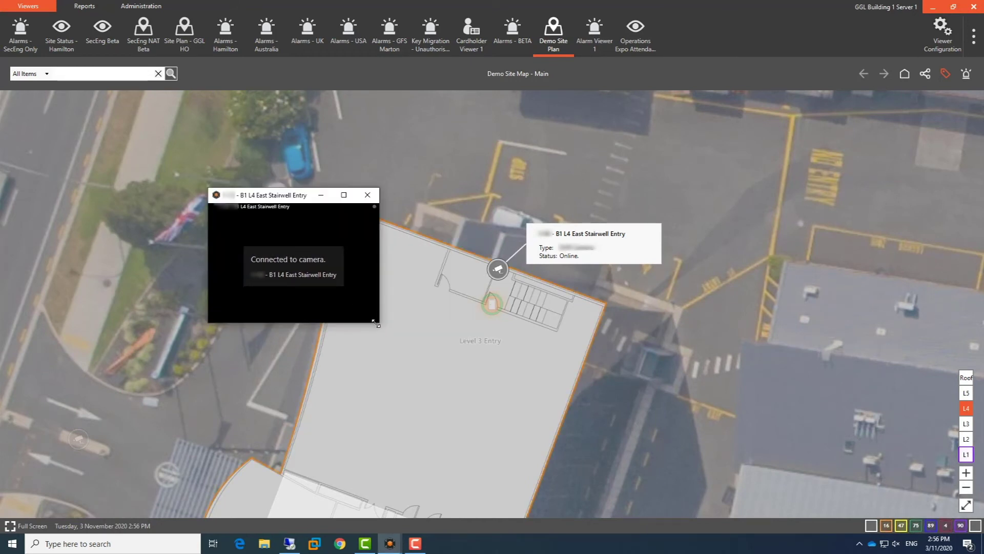
drag(376, 323, 601, 482)
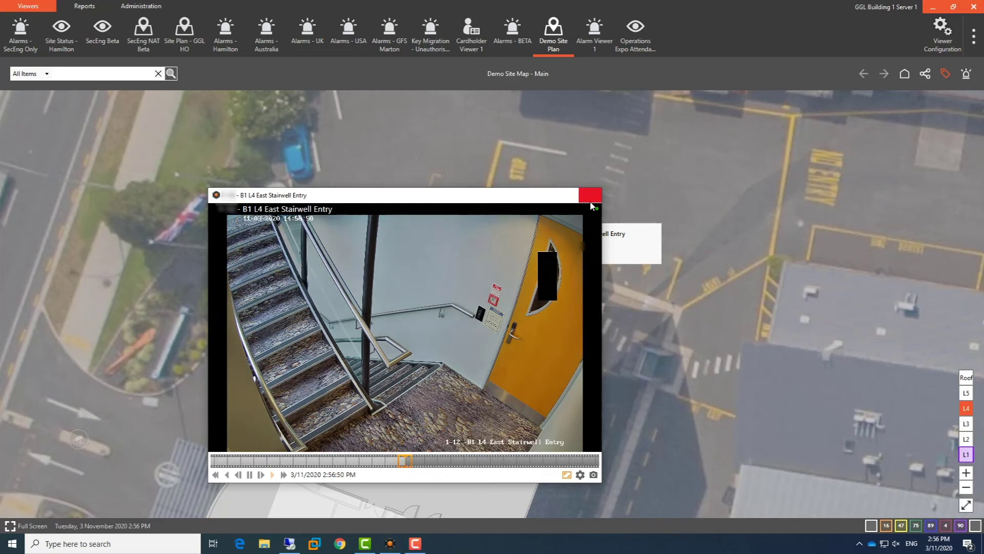
click(590, 196)
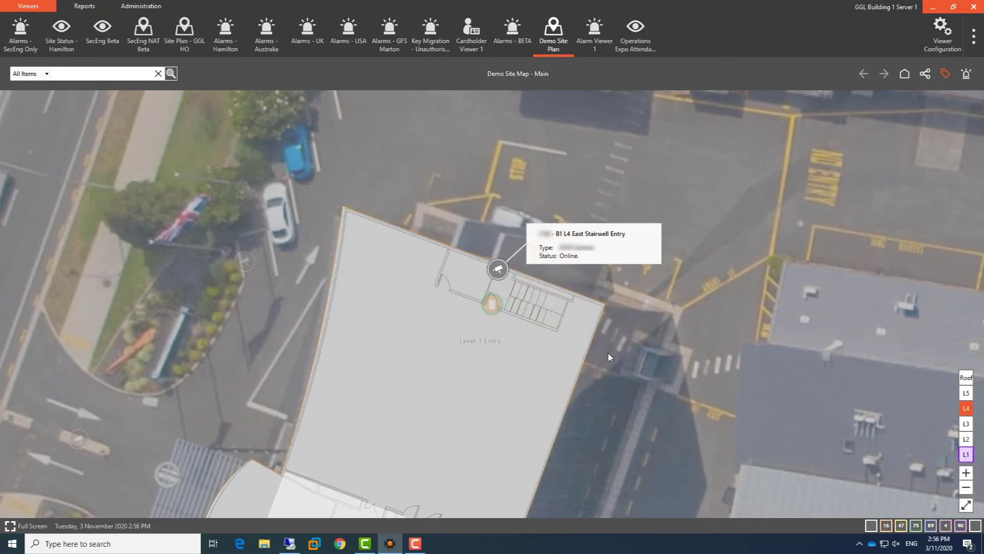
click(966, 393)
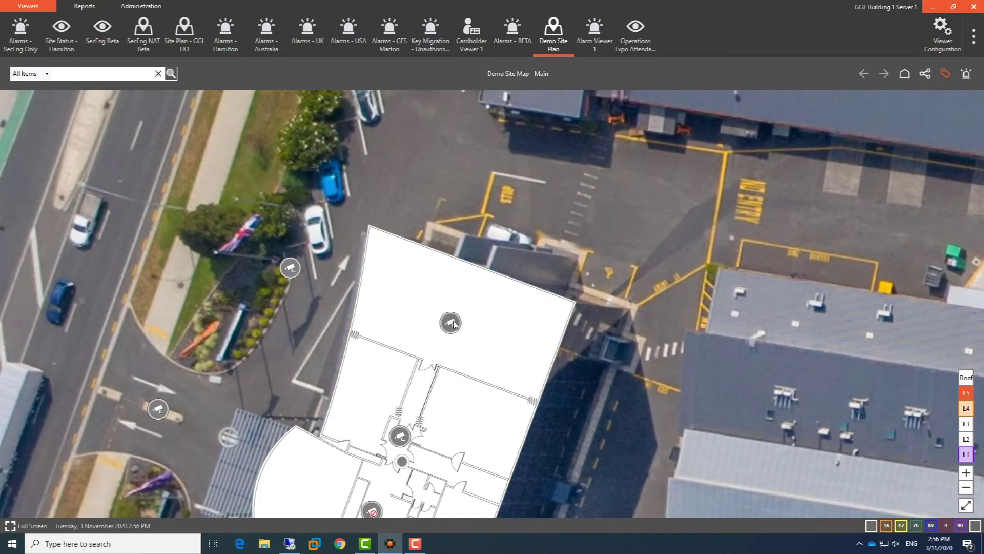
Detach and watch the B1 L5 William 1 Conference fisheye camera, then close it and pan the plan.
click(452, 323)
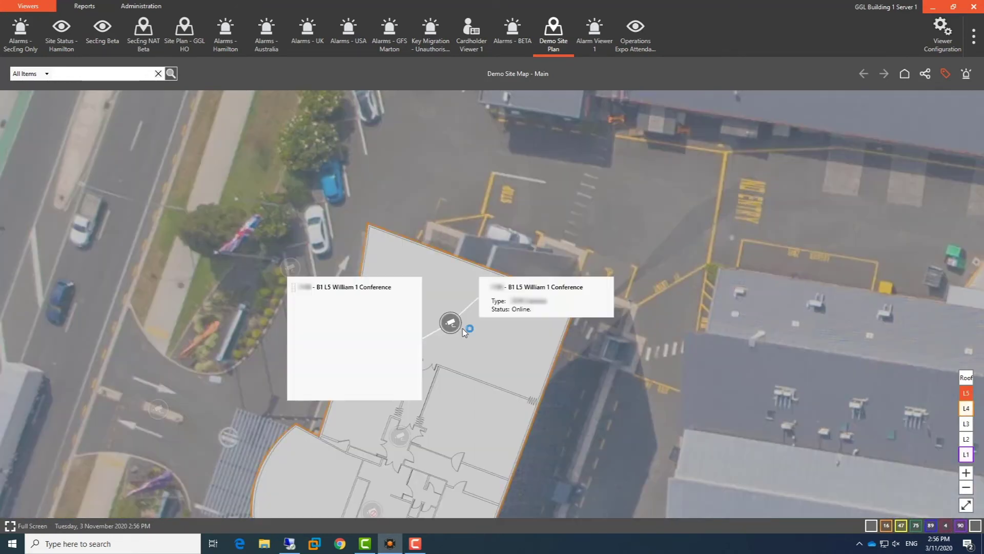
double_click(353, 292)
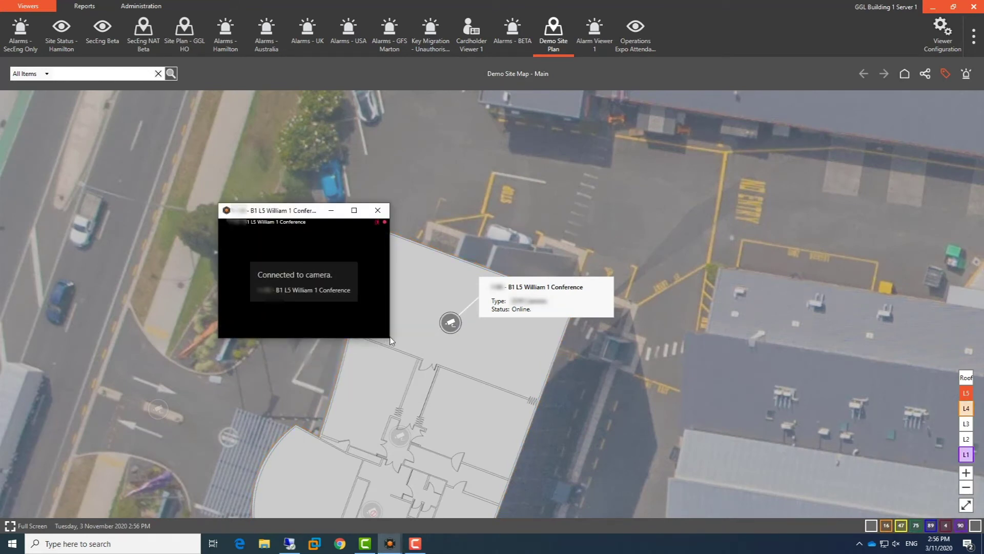
drag(427, 215, 319, 129)
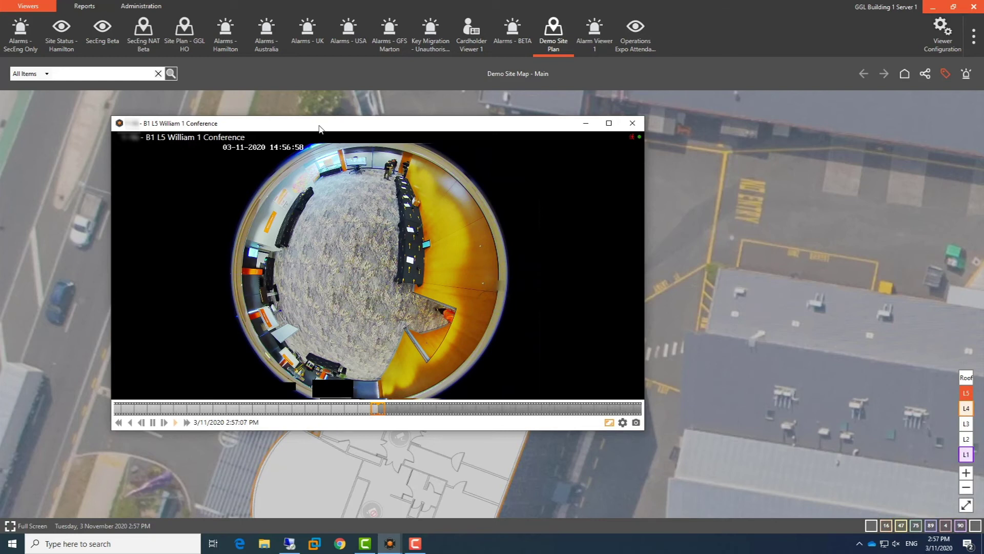
click(633, 123)
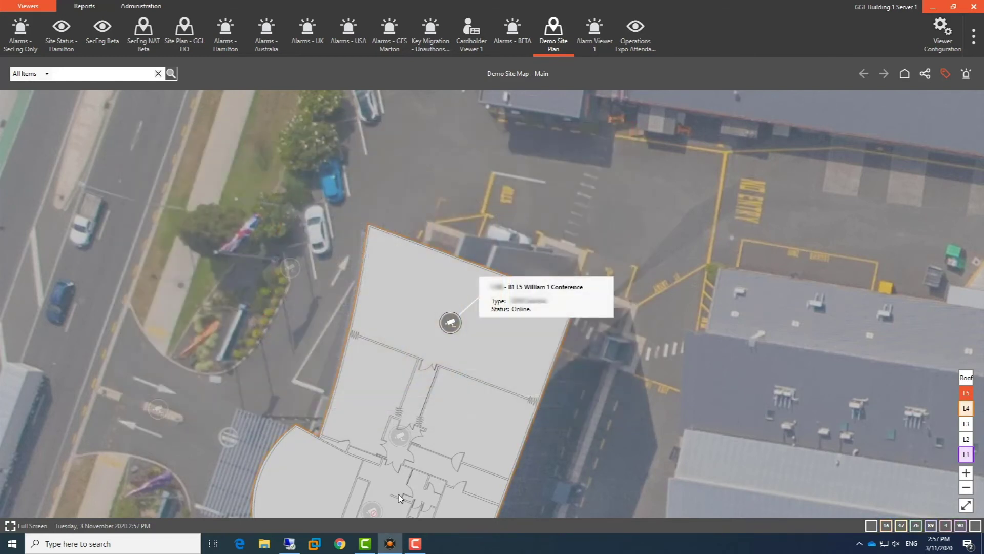
drag(400, 497, 449, 326)
Enlarge the B1 L5 William Suites Entry live video and pan the L5 plan down and right.
click(450, 264)
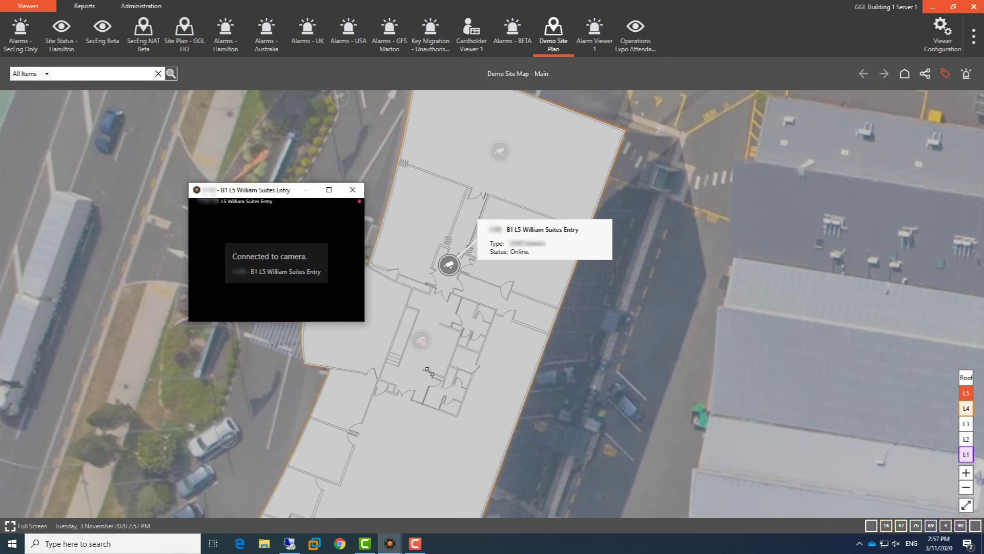
drag(359, 318, 589, 431)
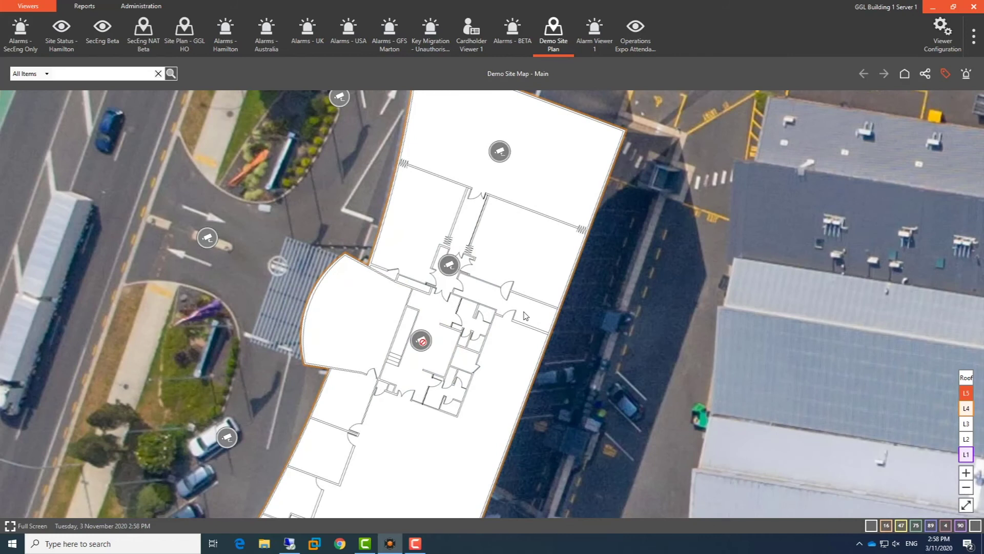
drag(515, 272, 551, 344)
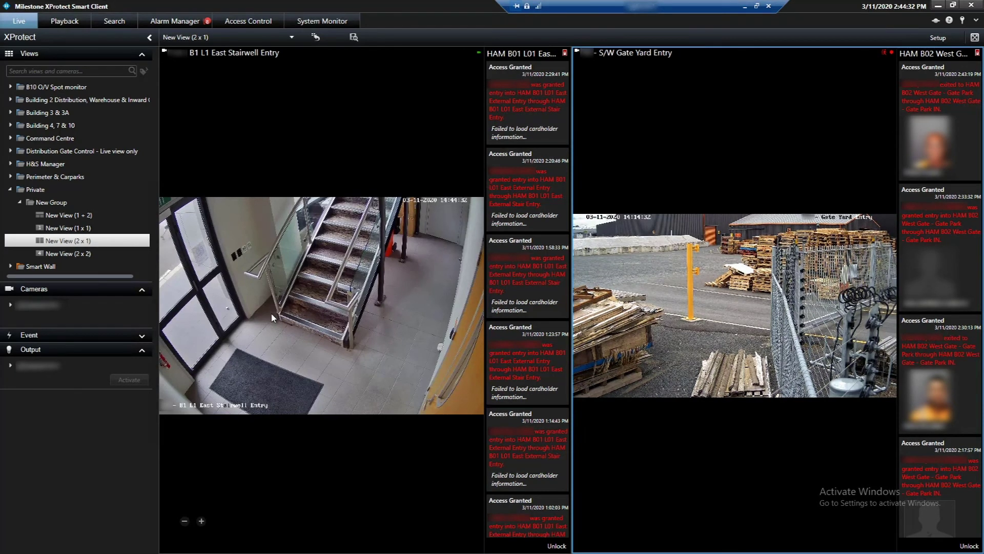
mouse_move(319, 290)
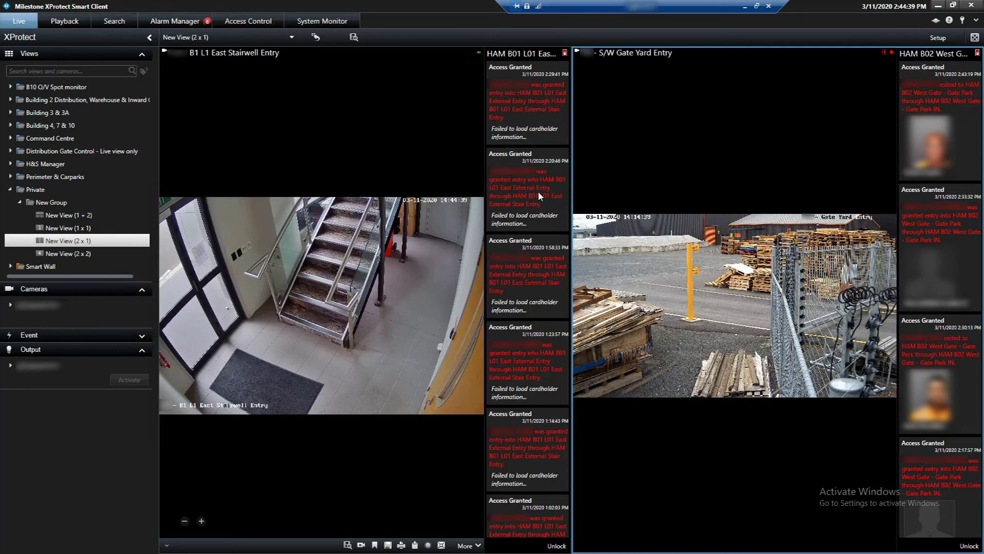
mouse_move(235, 327)
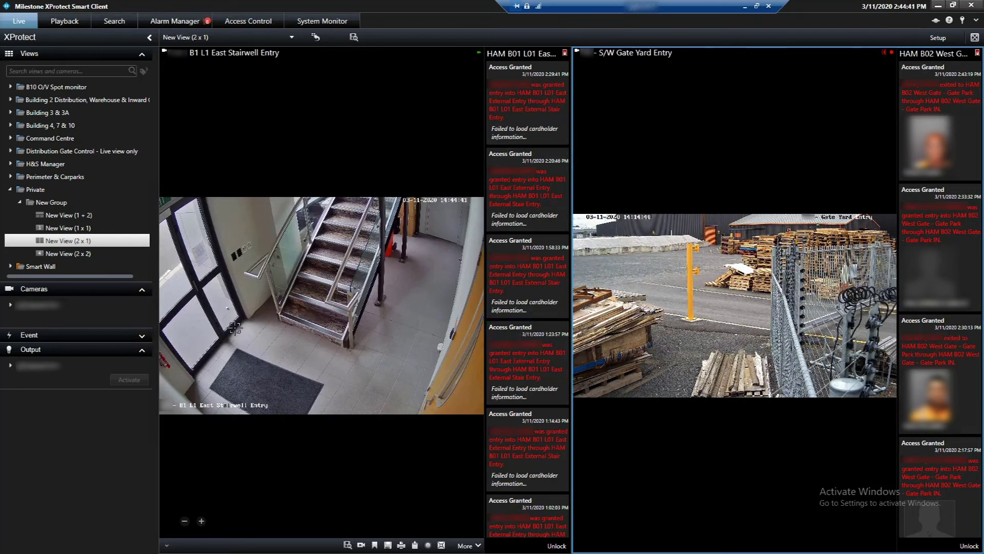
mouse_move(734, 306)
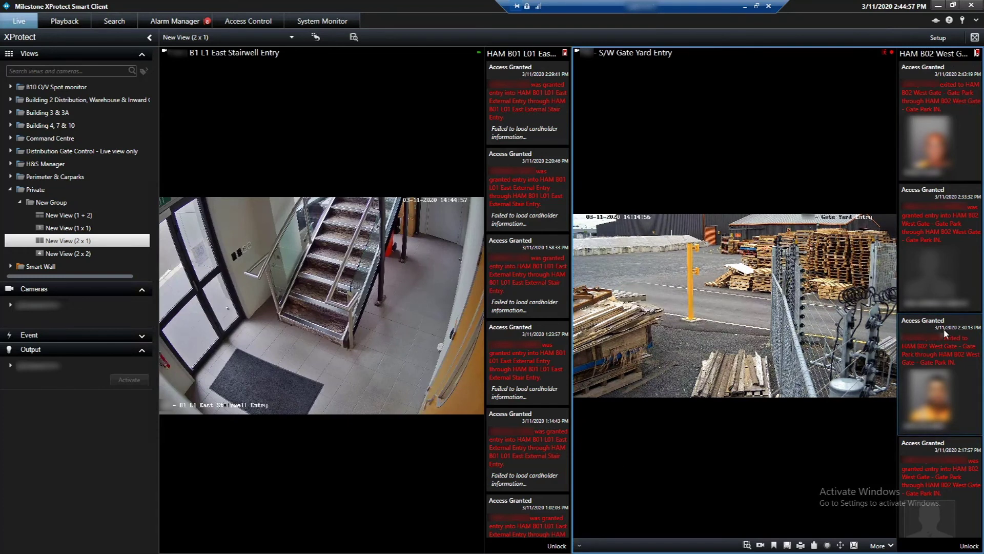
Replay S/W Gate Yard Entry footage for the 2:33:32 PM Access Granted event, then return to live.
click(936, 246)
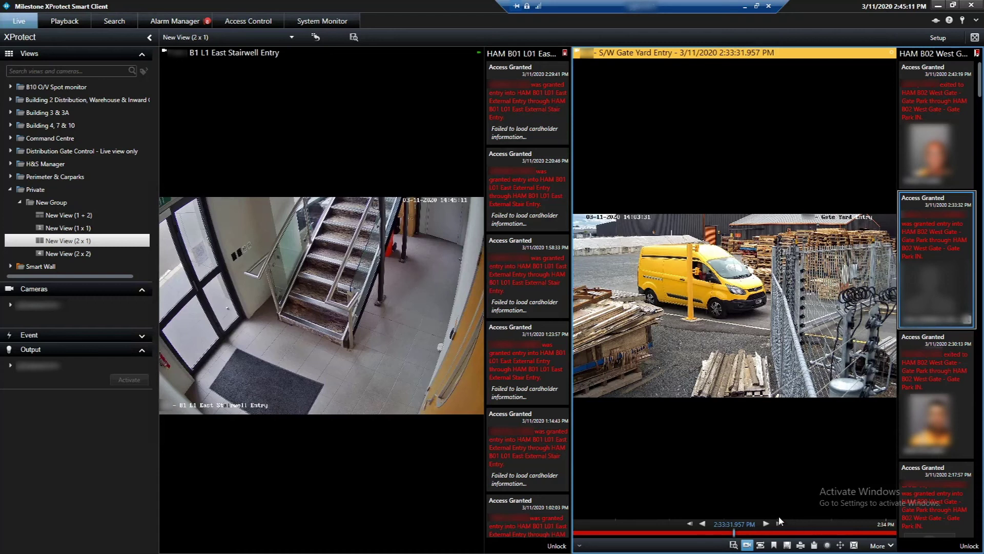
click(747, 546)
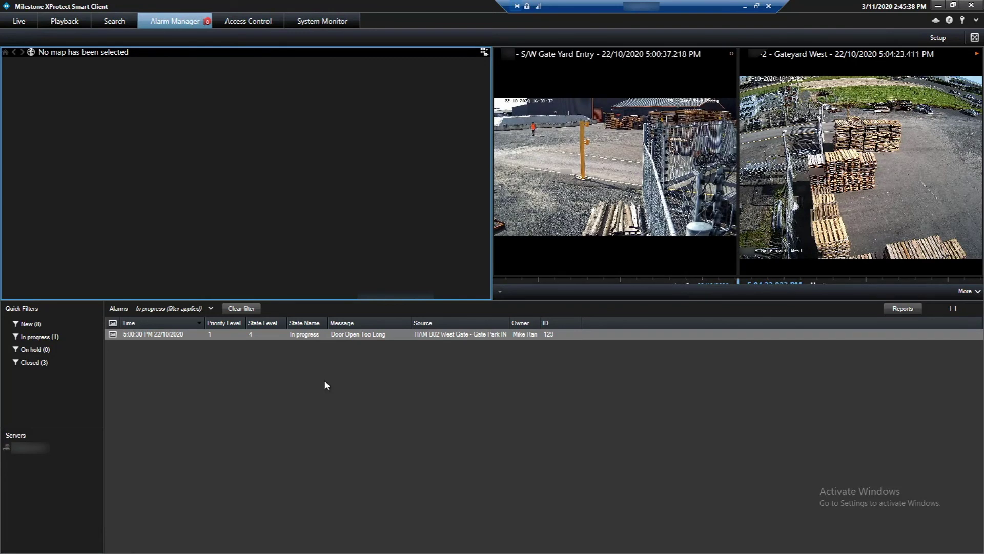
Close the HAM B02 West Gate - Gate Park IN Door Open Too Long alarm from its context menu.
click(343, 334)
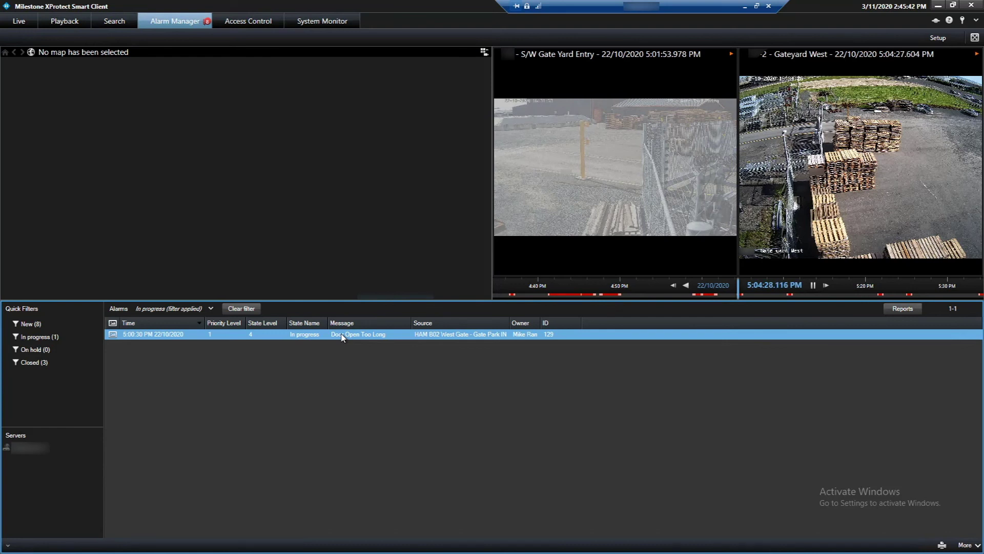
right_click(343, 336)
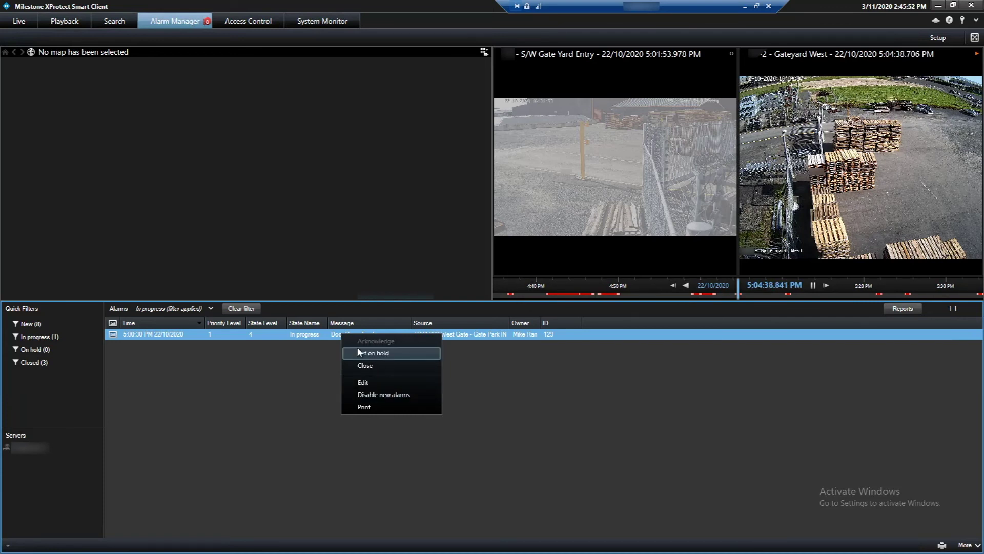
click(366, 366)
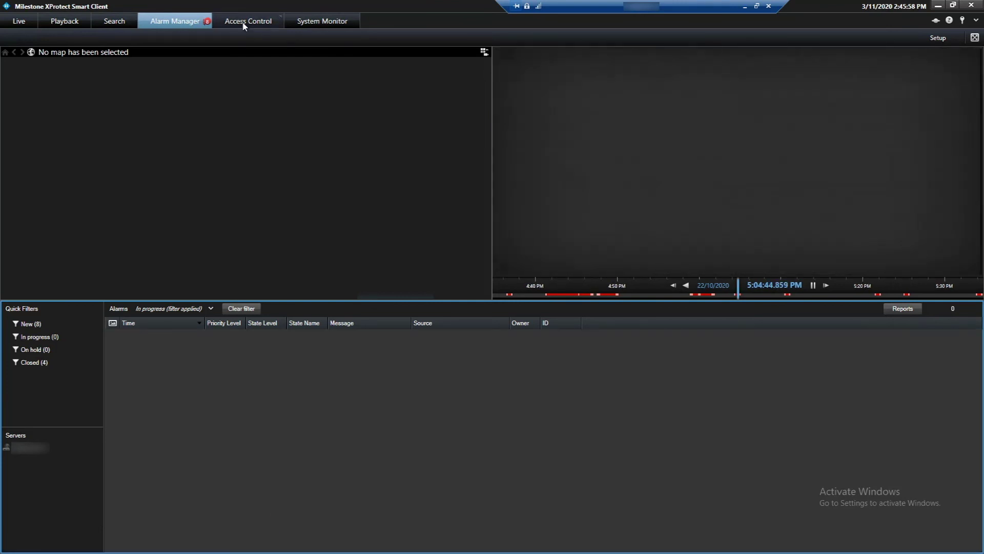
click(243, 25)
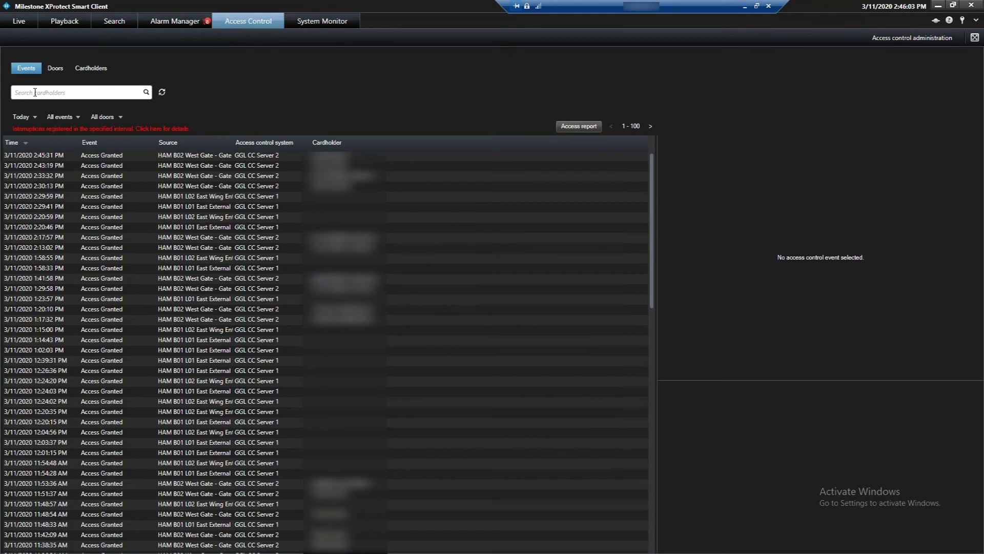
Search GGL CC Server 2 for a cardholder by name and list their access events.
click(35, 92)
text(lea)
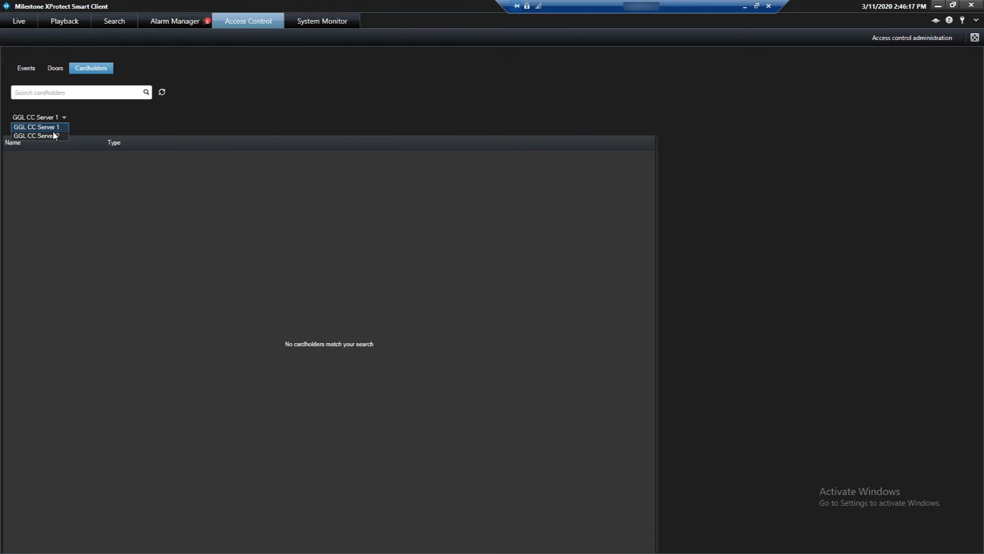
click(51, 134)
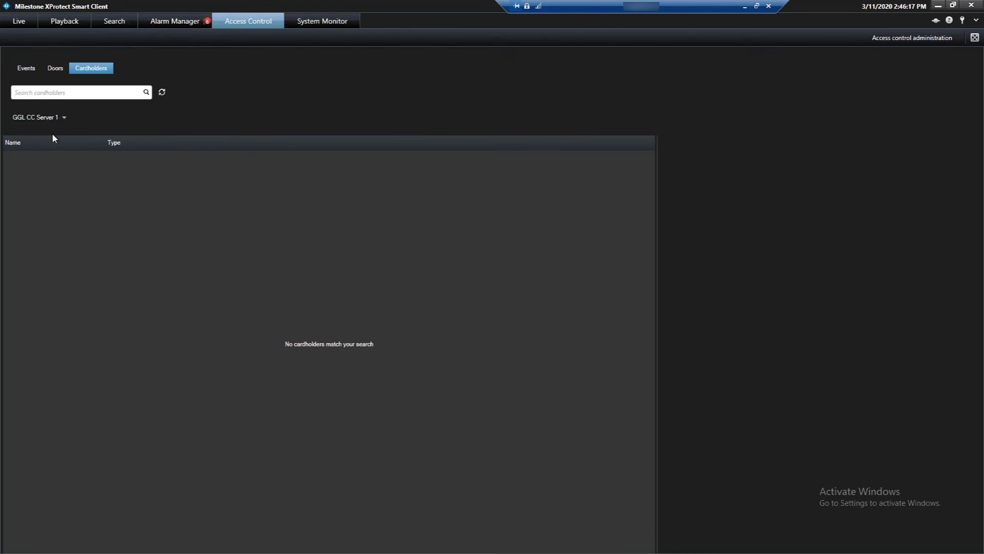
click(59, 90)
text(leah)
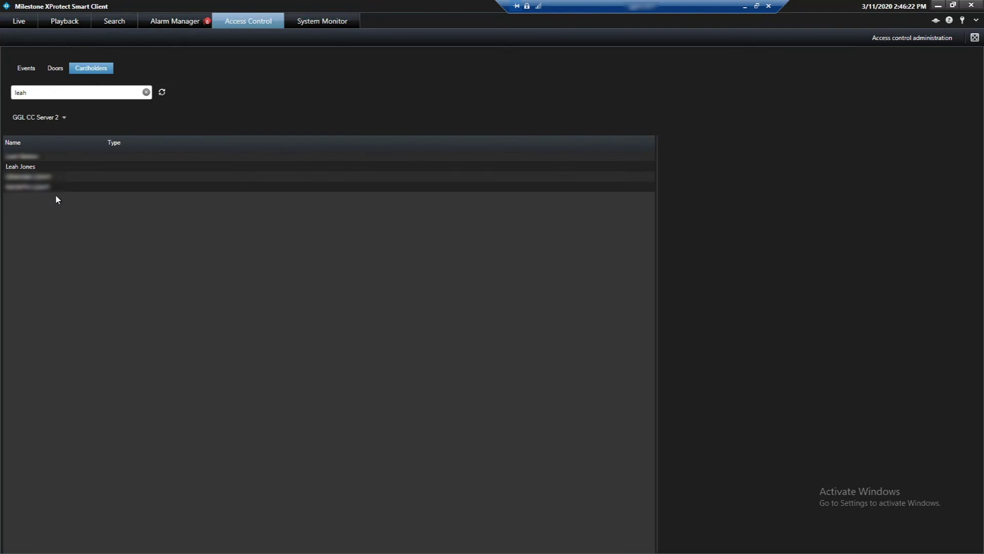
click(27, 168)
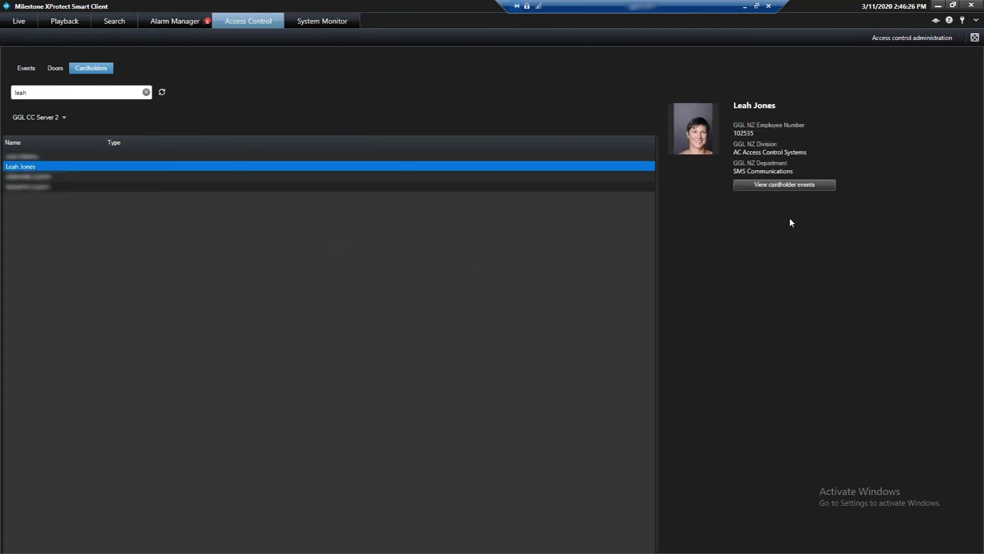
click(783, 186)
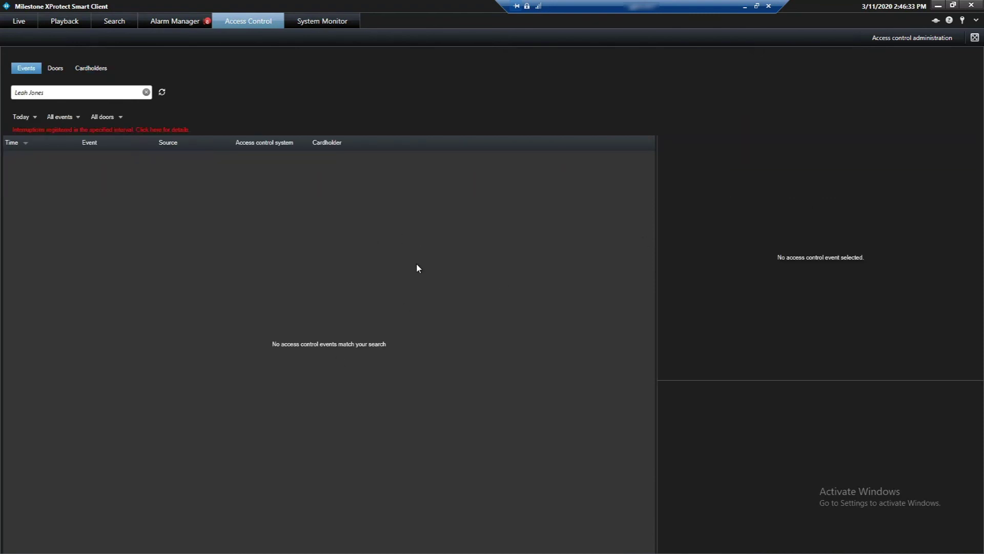
From the Doors list, unlock HAM B02 West Gate - Gate Park IN so it reads Open, Unlocked.
click(56, 74)
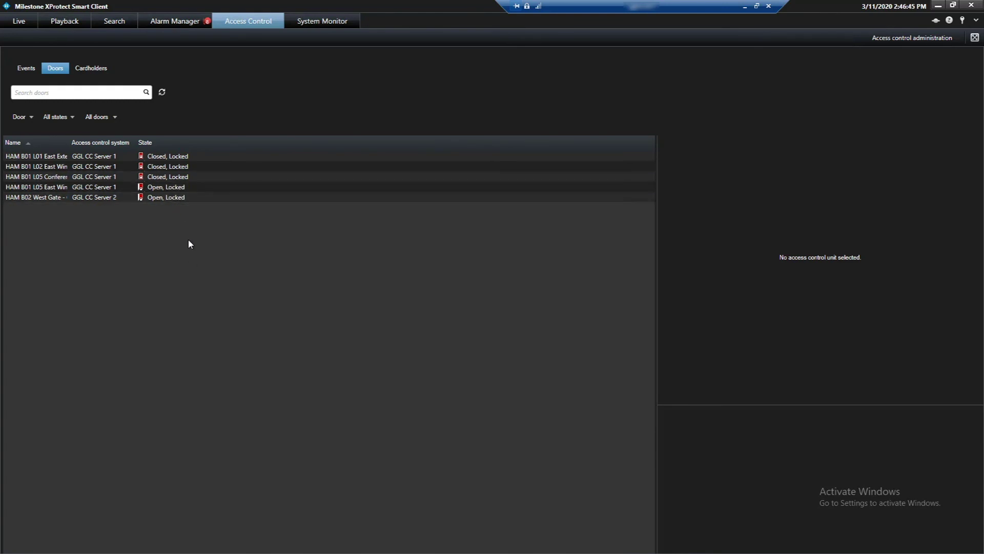
drag(69, 143, 123, 167)
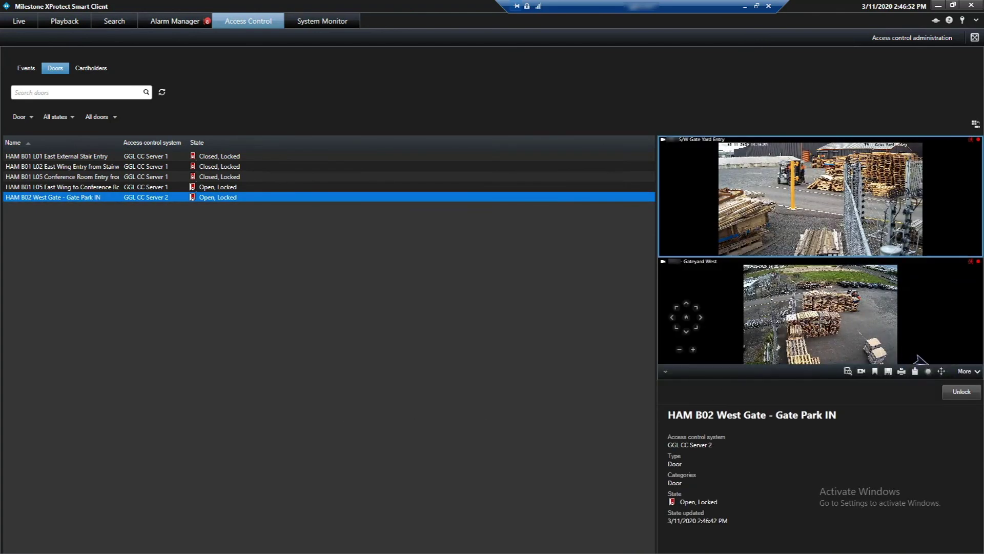
click(961, 392)
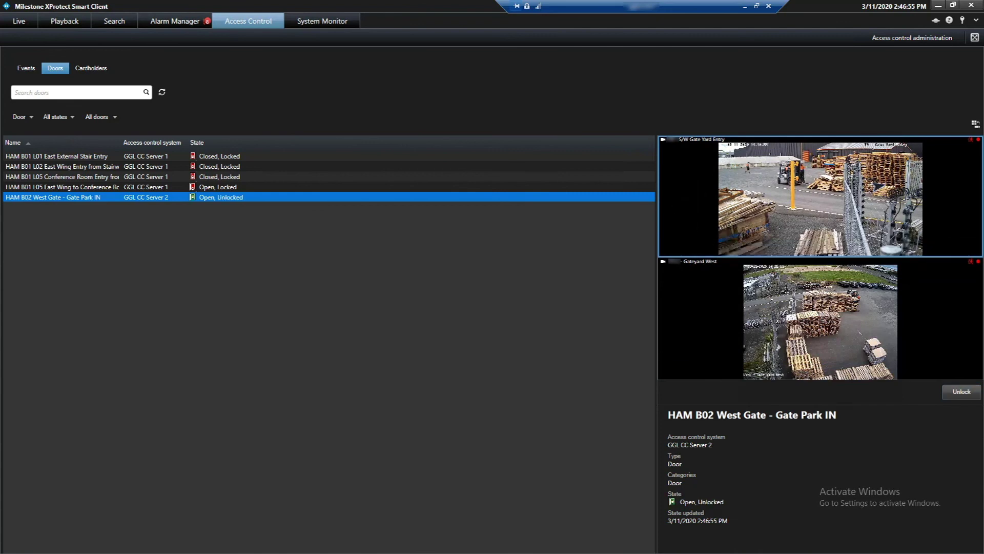